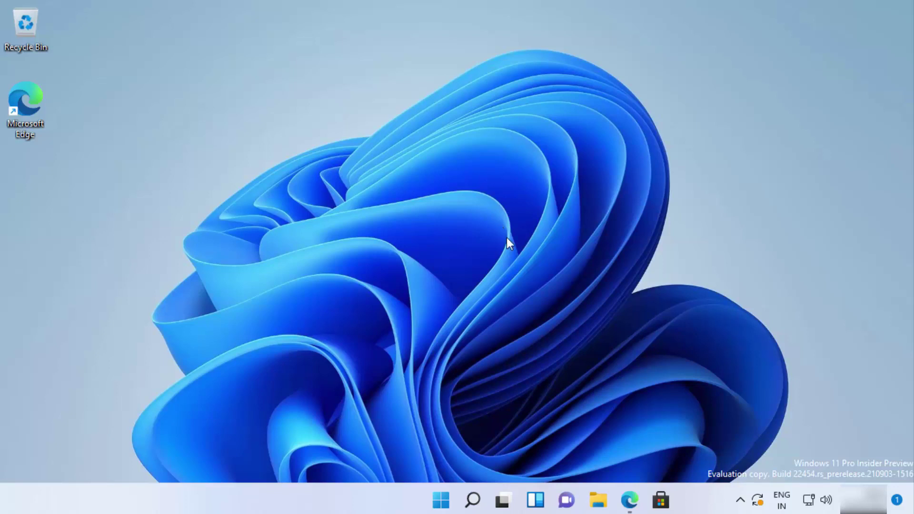
- Restore Edge's 'google chrome english download' results and scroll down to the google.com/chrome result
mouse_move(633, 506)
left_click(627, 500)
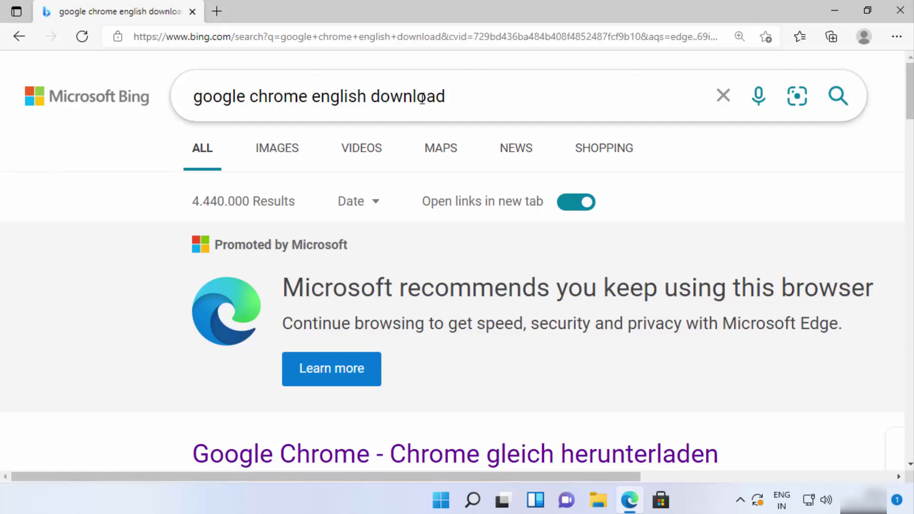
double_click(341, 98)
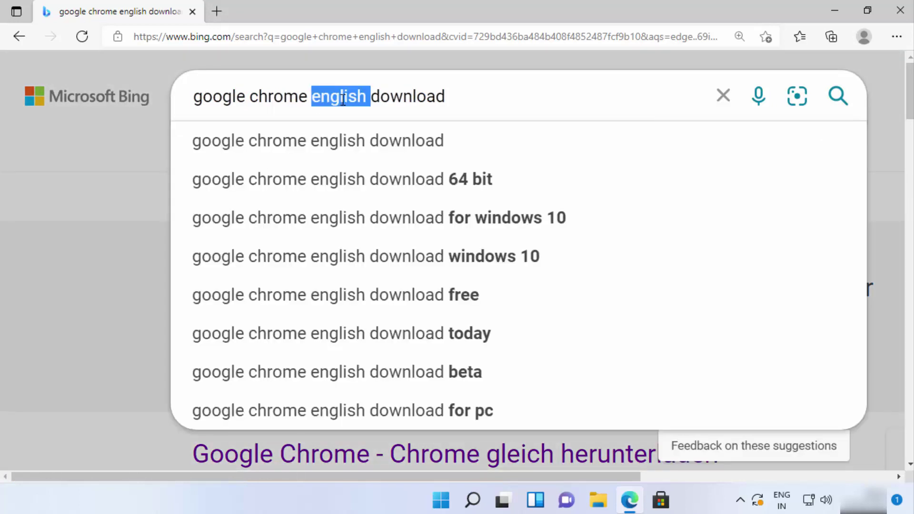
left_click(473, 100)
left_click(76, 219)
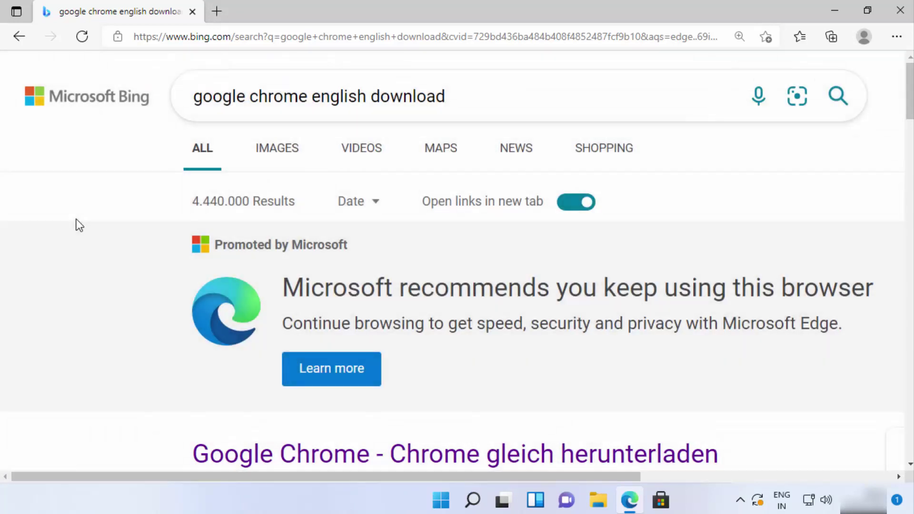
scroll(127, 218, "down", 4)
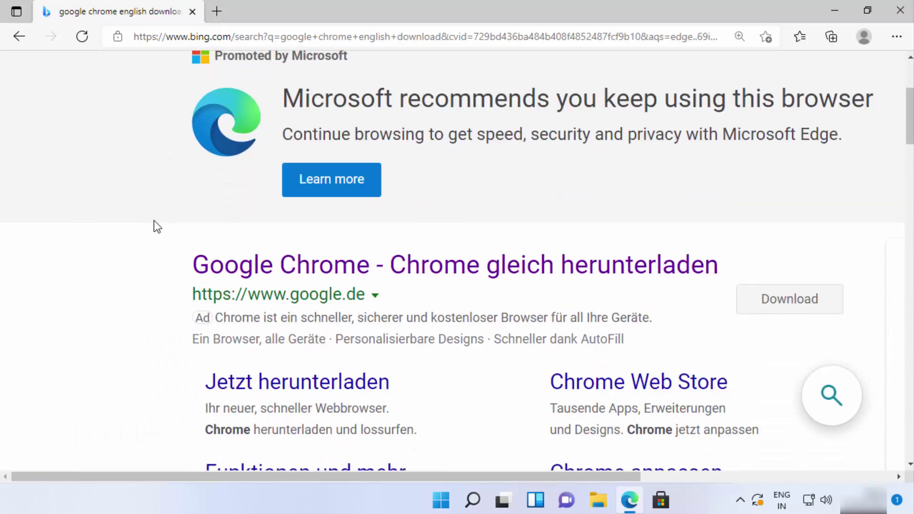
scroll(212, 284, "down", 5)
scroll(185, 285, "down", 3)
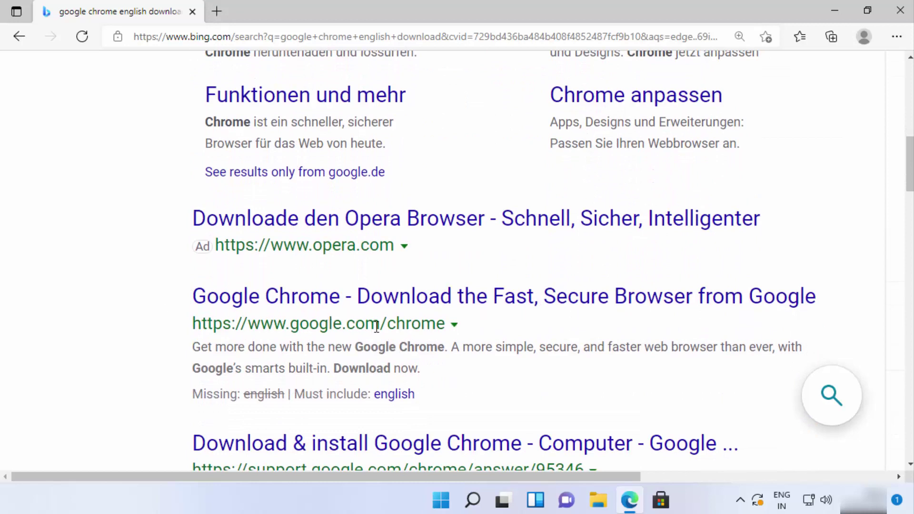
- Open the google.com/chrome result and keep the page language set to English - United States
left_click(422, 305)
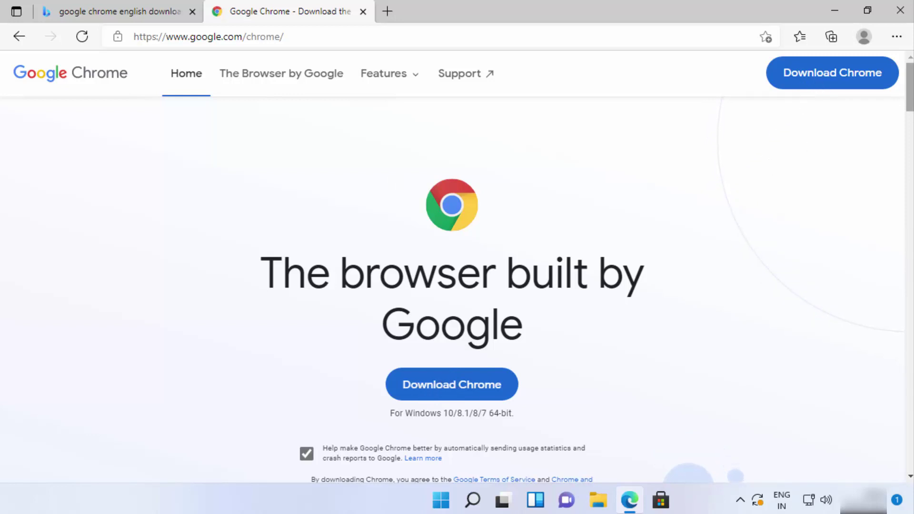
left_click_drag(910, 100, 909, 476)
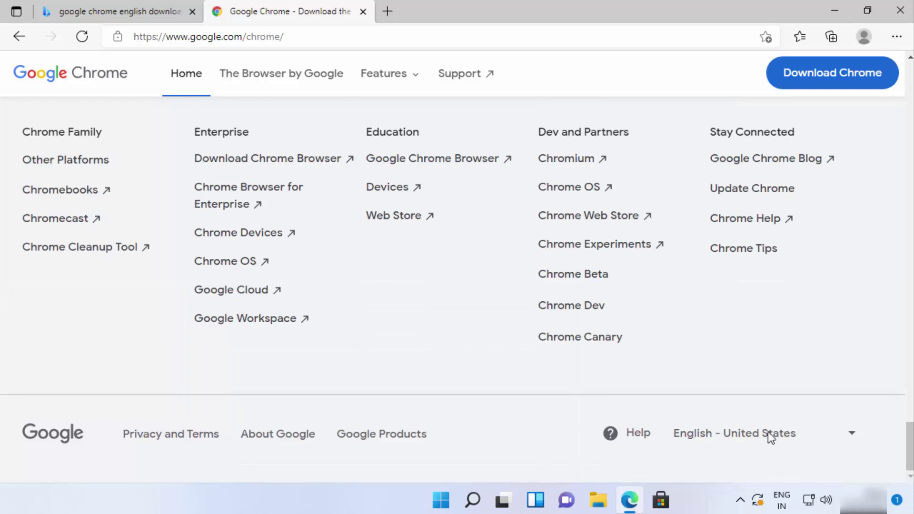
left_click(852, 435)
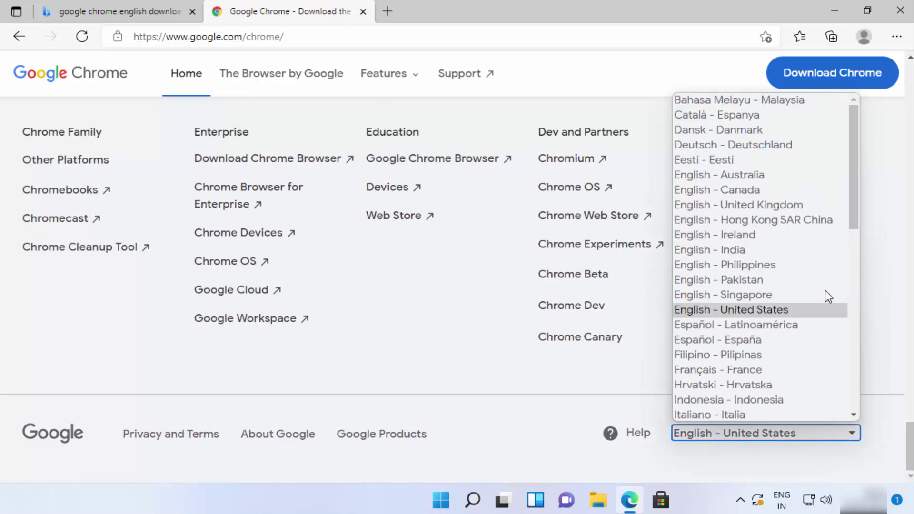
left_click(616, 380)
left_click_drag(909, 452, 904, 76)
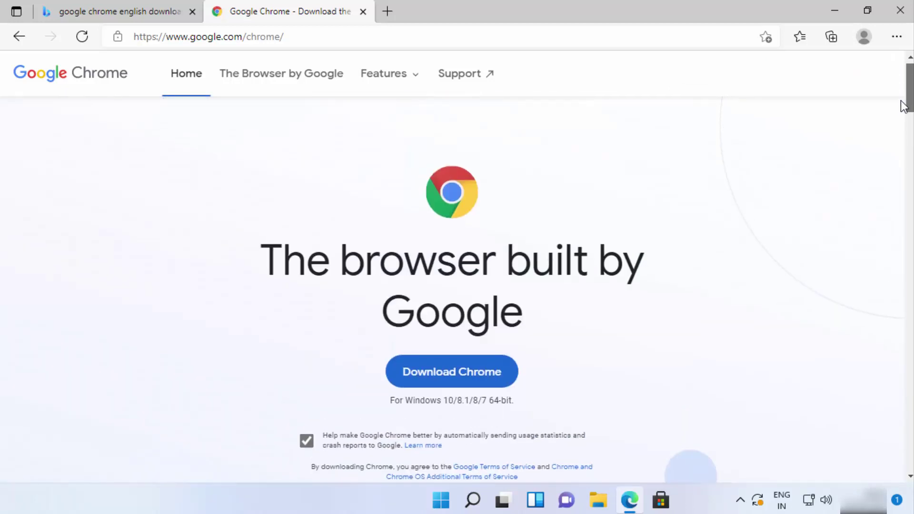
- Download ChromeSetup.exe, confirm it in the downloads list, then open File Explorer
left_click(465, 395)
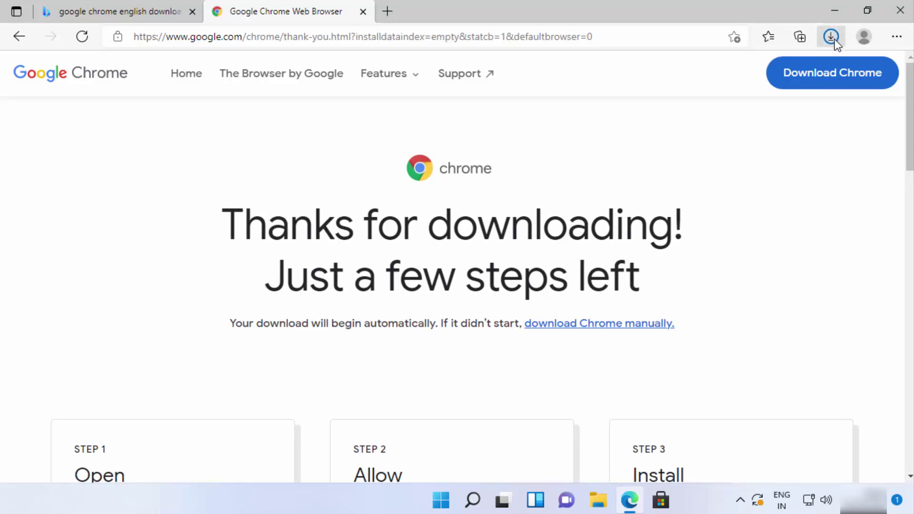
left_click(835, 38)
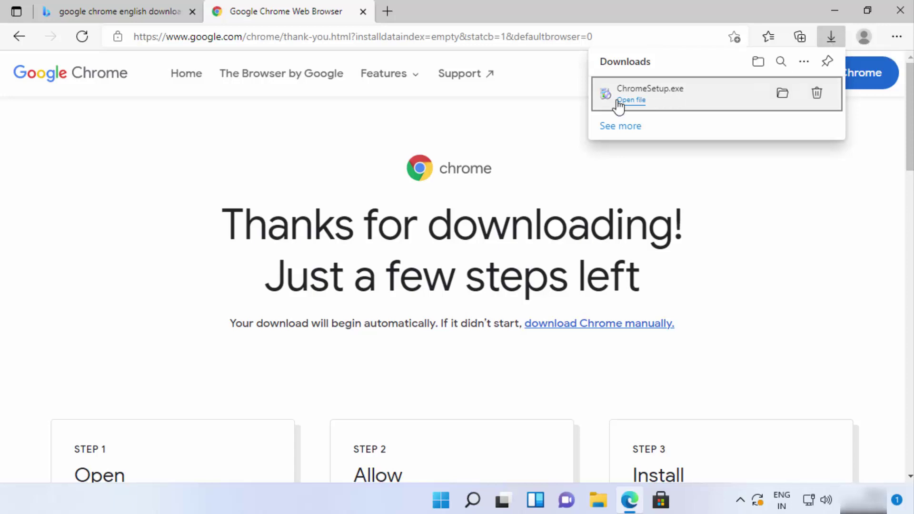
left_click(673, 102)
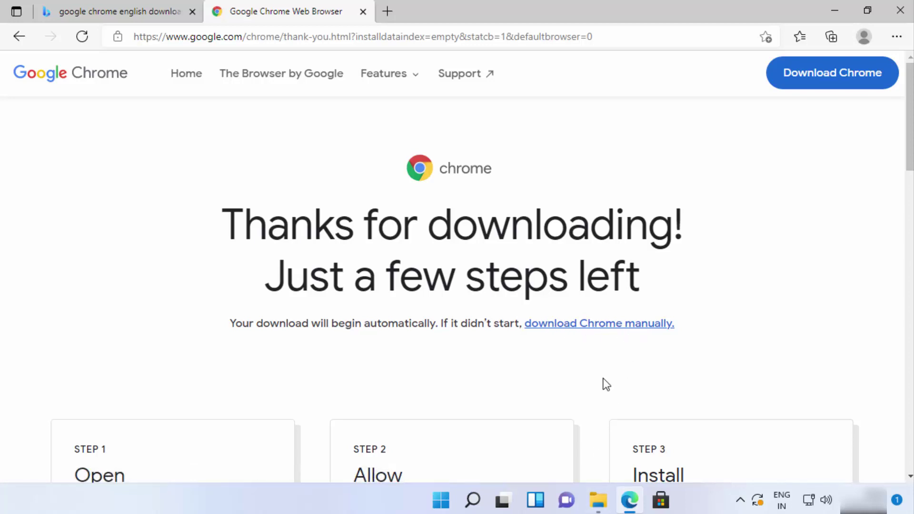
left_click(598, 500)
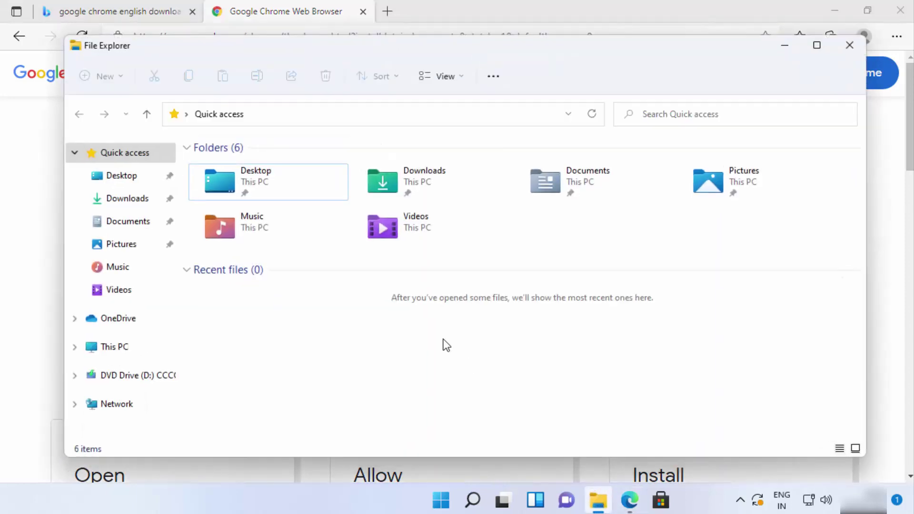
- Run ChromeSetup from the Downloads folder, then minimize File Explorer and Edge
left_click(128, 201)
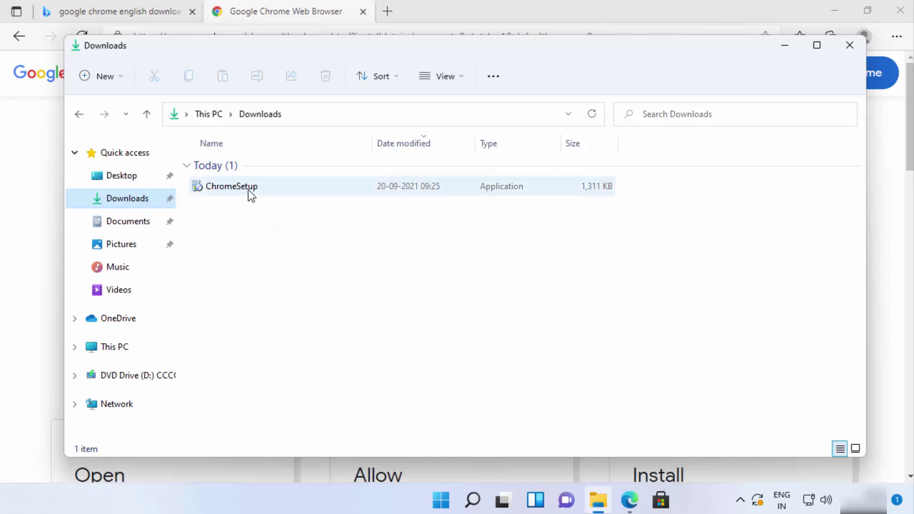
left_click(250, 186)
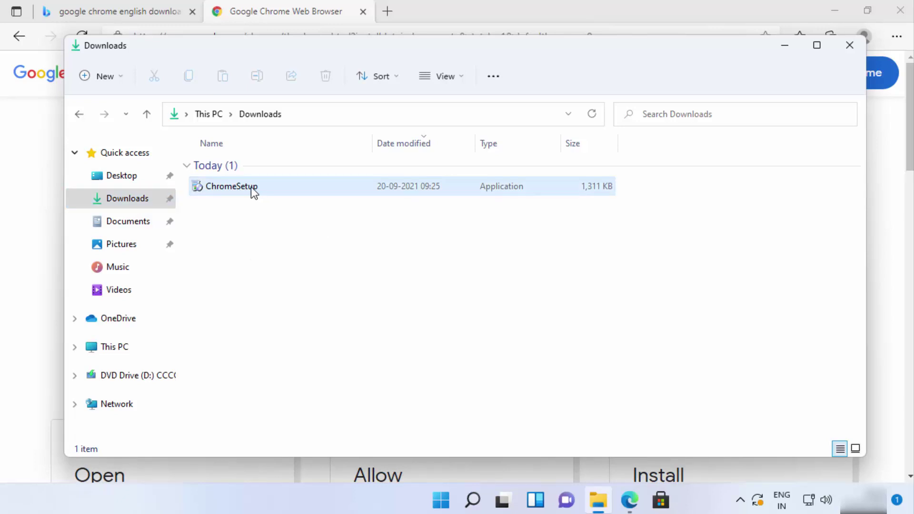
double_click(257, 189)
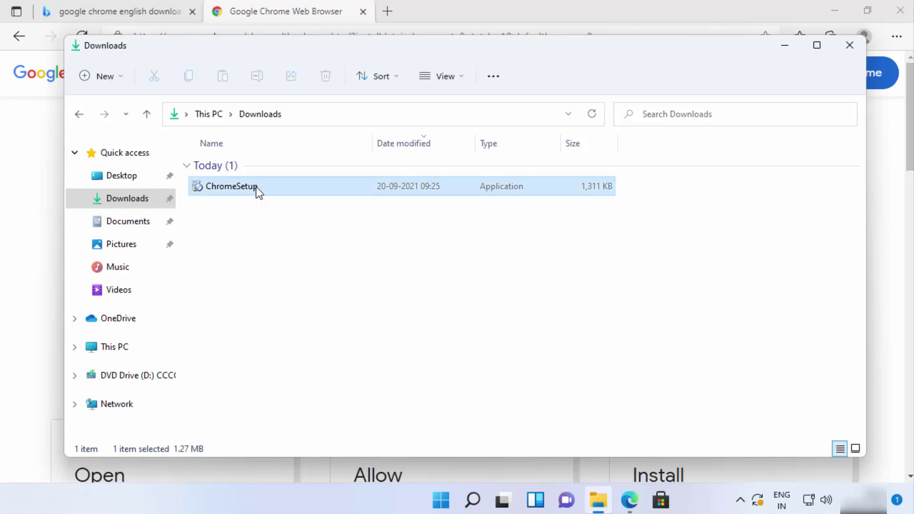
left_click(791, 45)
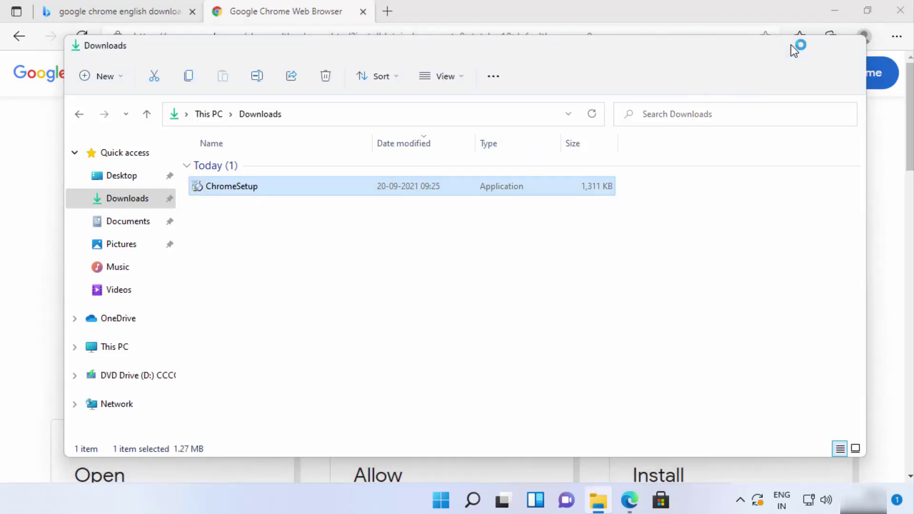
left_click(827, 12)
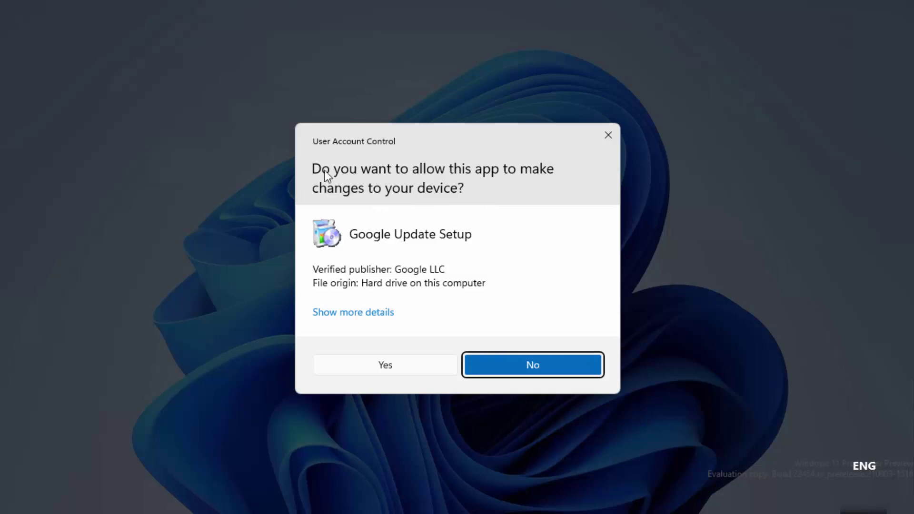
- Approve the User Account Control prompt so the Google installer can install Chrome
left_click(387, 358)
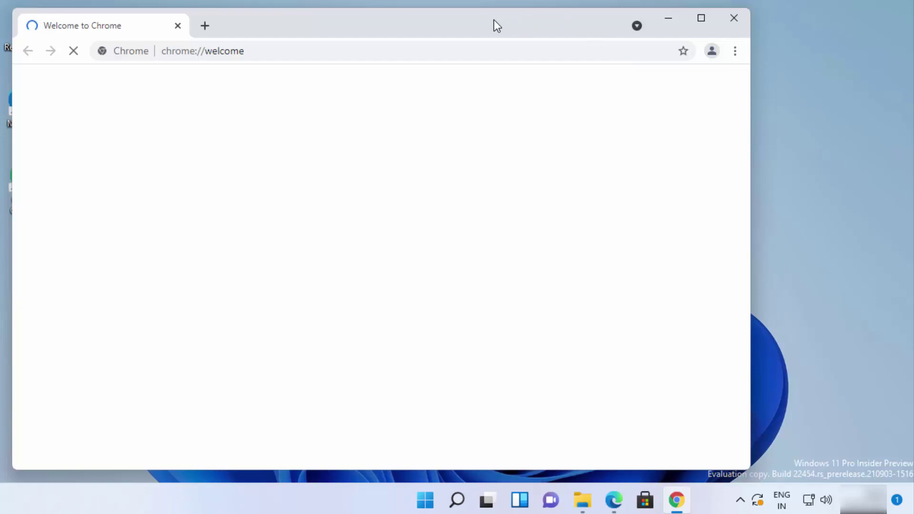
- Relaunch Chrome from its desktop shortcut and close the Welcome window
left_click_drag(494, 20, 559, 21)
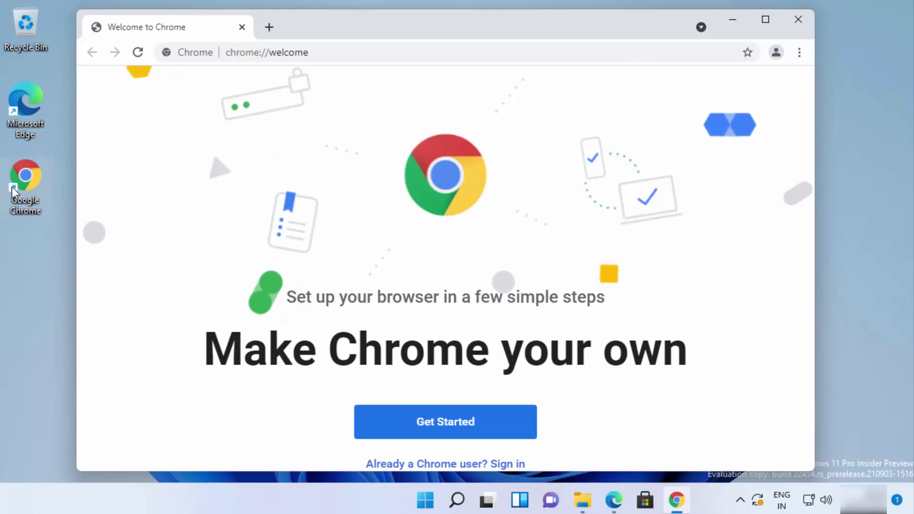
double_click(36, 196)
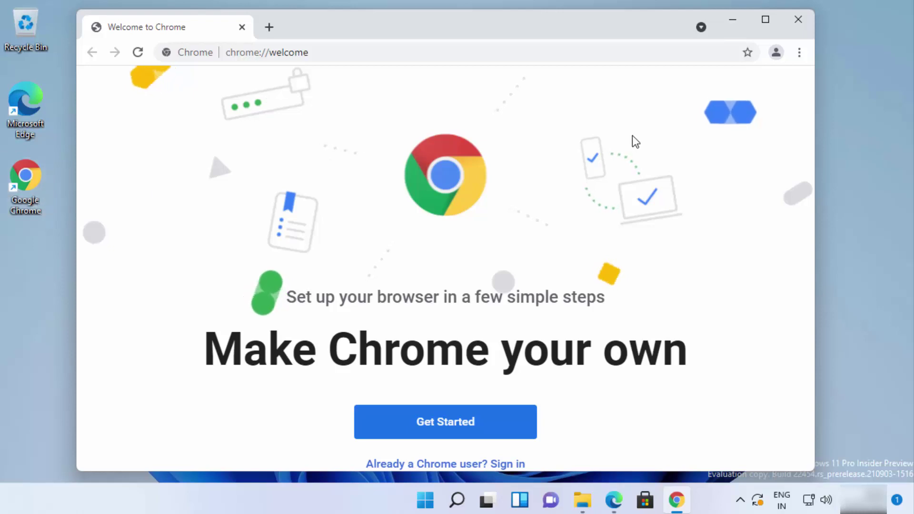
left_click(803, 22)
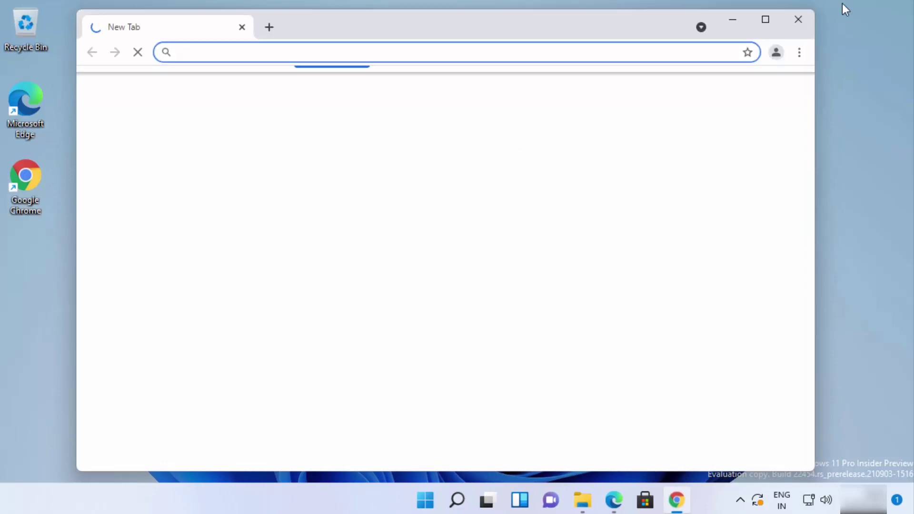
- Maximize Chrome, pin it to the taskbar, and close its window
left_click(766, 20)
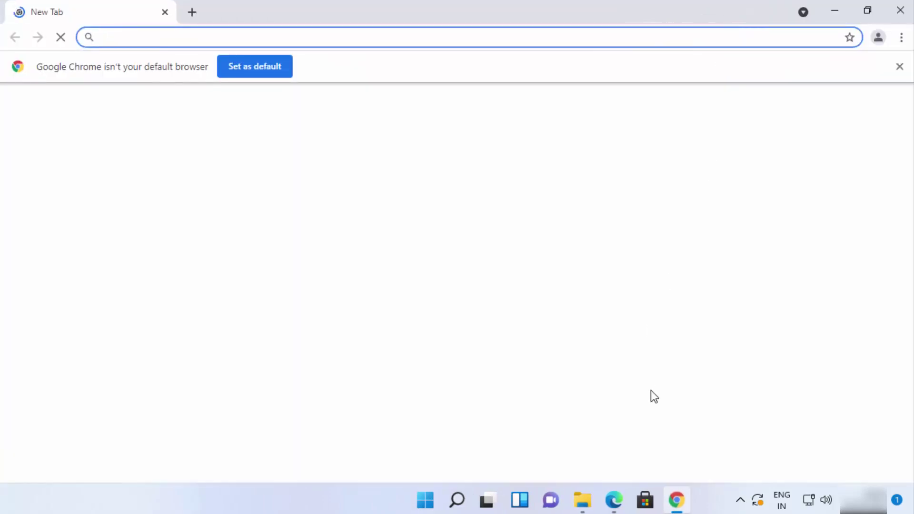
right_click(677, 501)
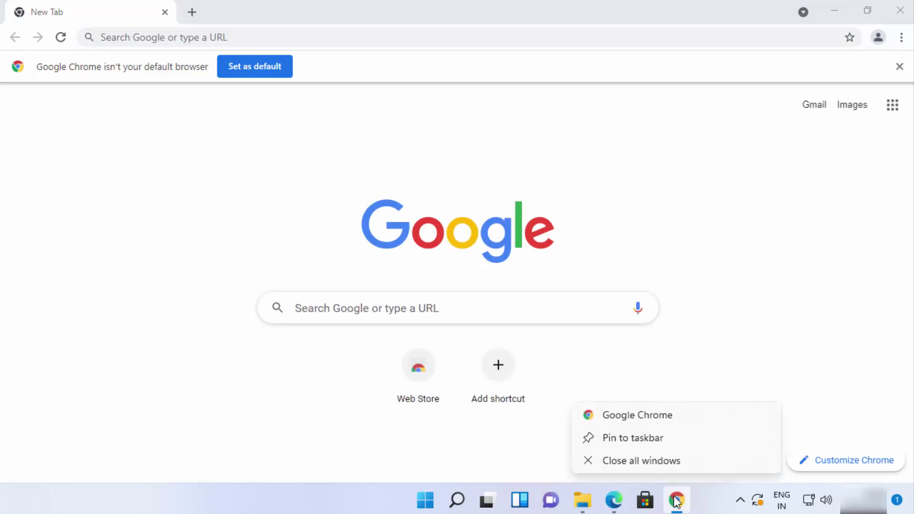
left_click(640, 438)
mouse_move(686, 496)
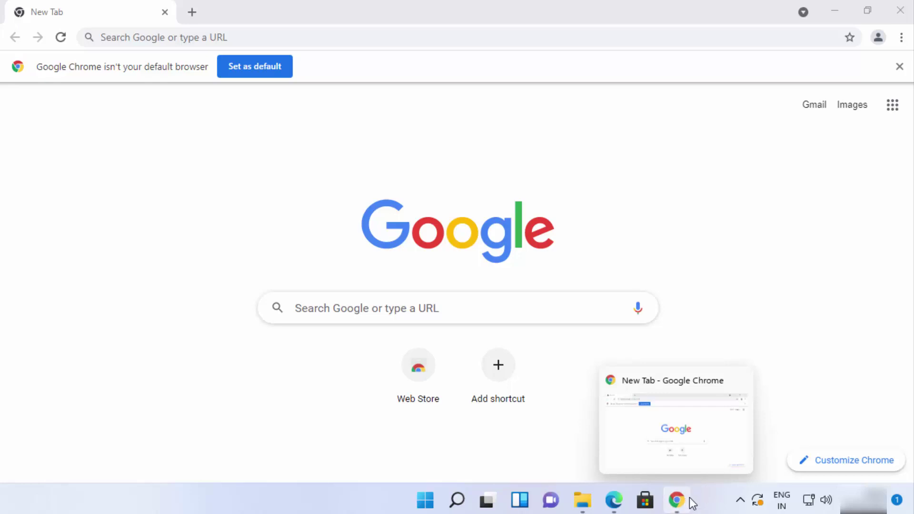
left_click(901, 11)
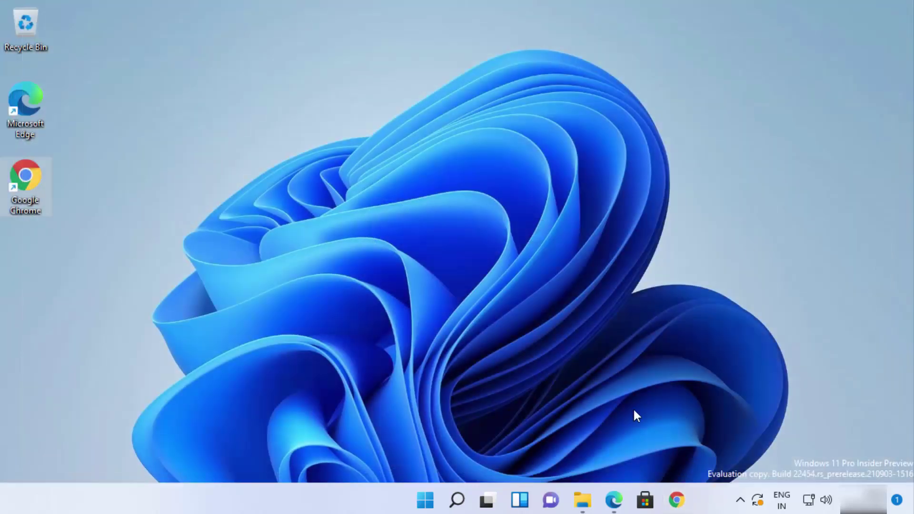
- Start Chrome from the pinned taskbar icon, briefly showing the desktop with Win+D and returning
left_click(676, 504)
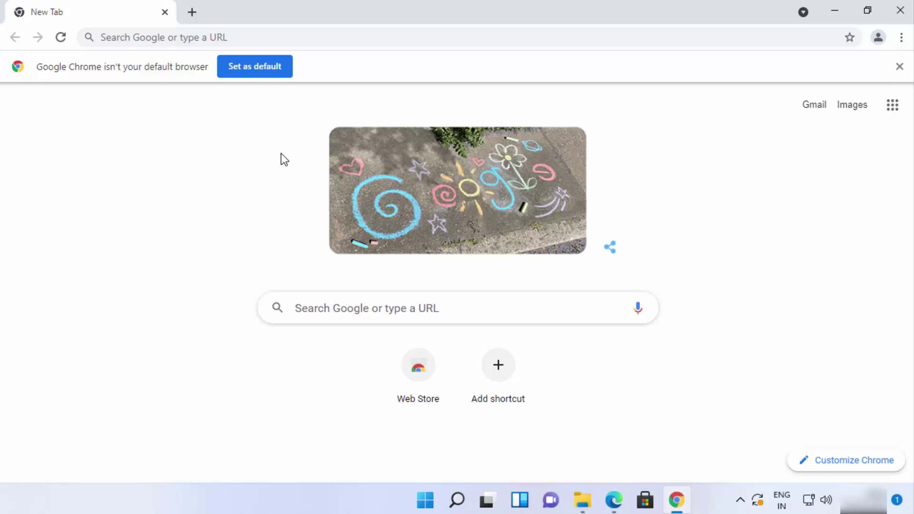
key("super+d")
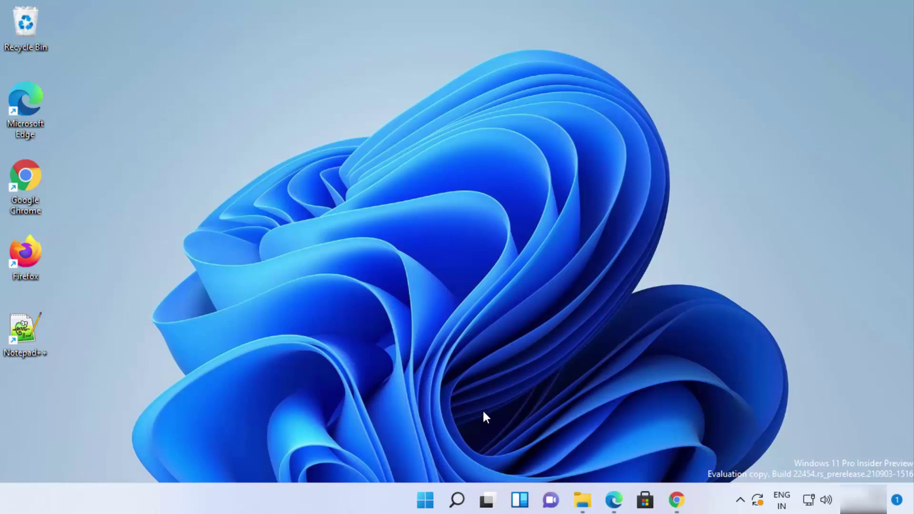
key("super+d")
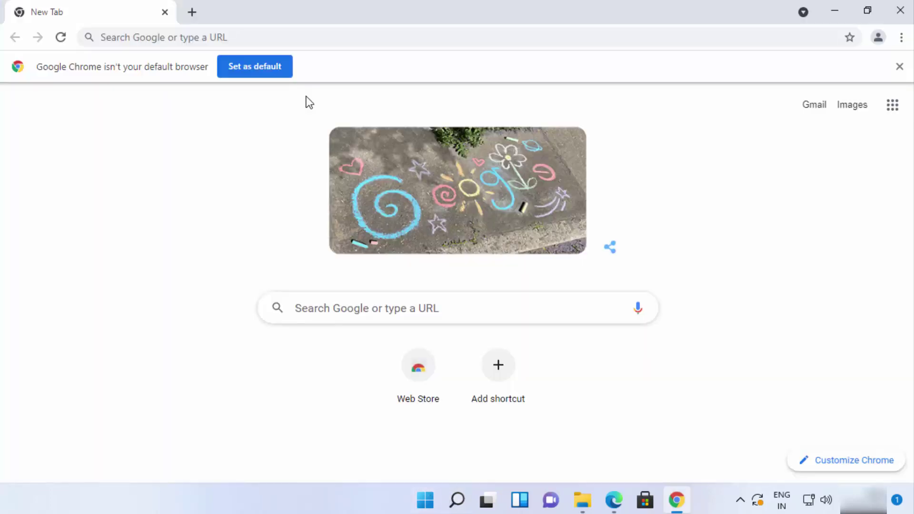
- From Set as default, search apps for 'goo' and open Google Chrome's default file-type page
left_click(251, 69)
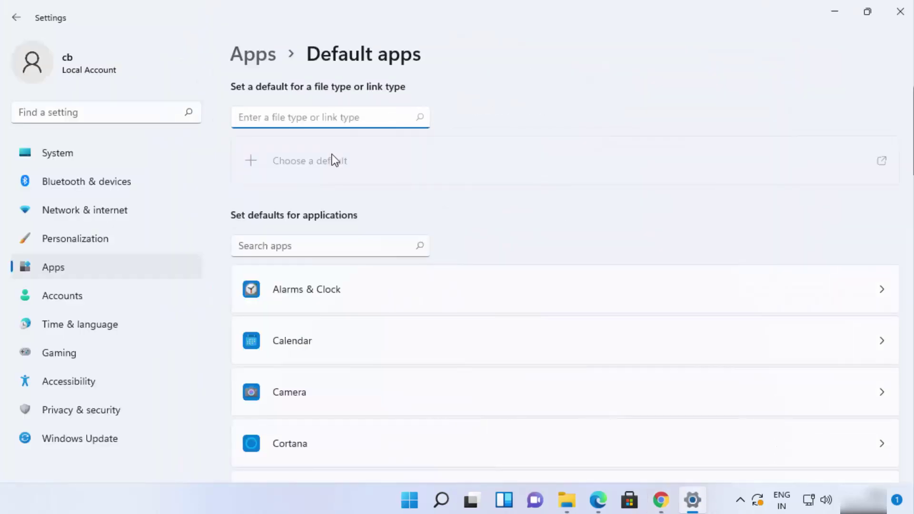
left_click(297, 241)
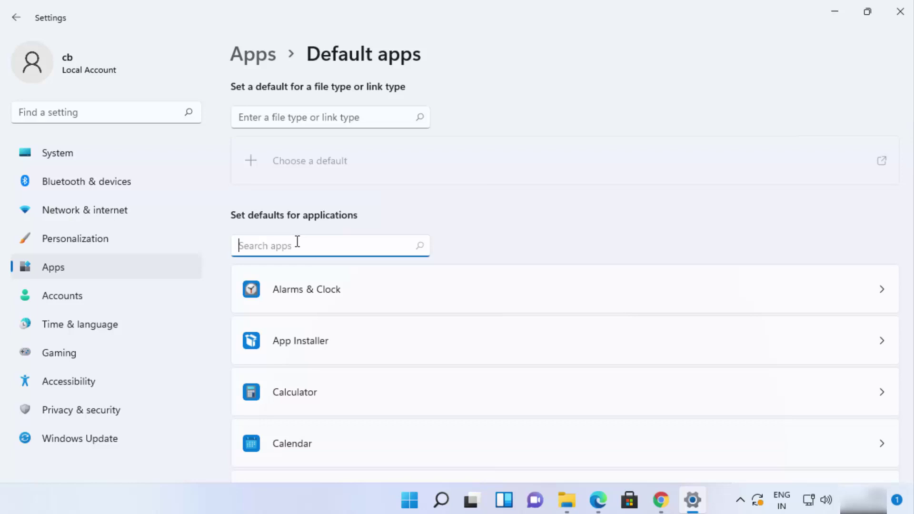
type("goo")
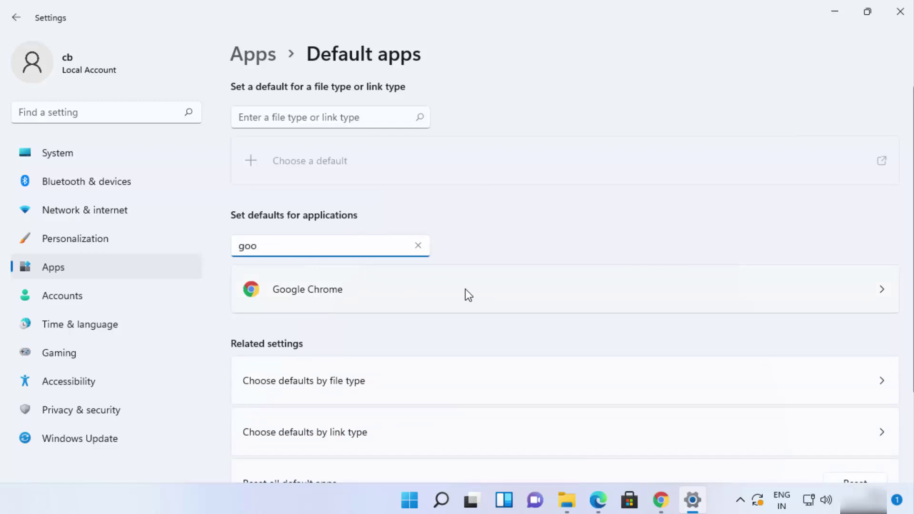
left_click(883, 290)
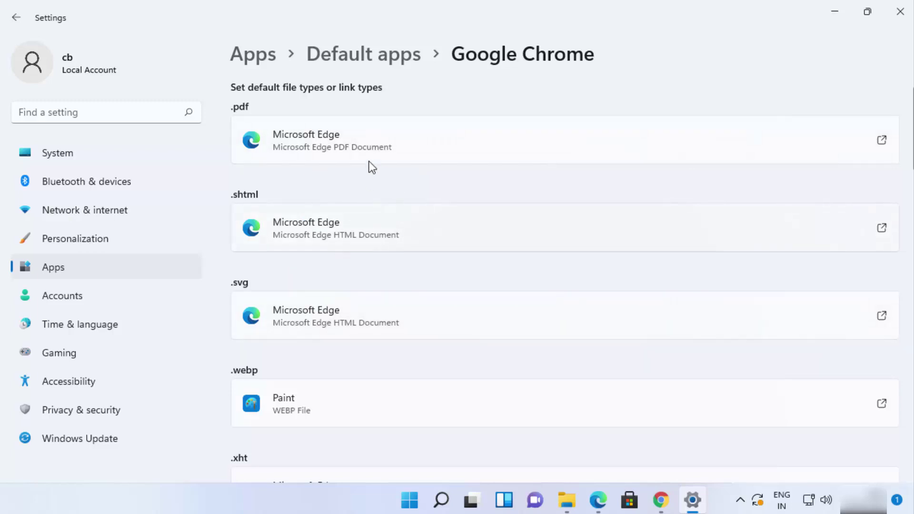
- Switch the .pdf default from Microsoft Edge to Google Chrome
left_click(313, 138)
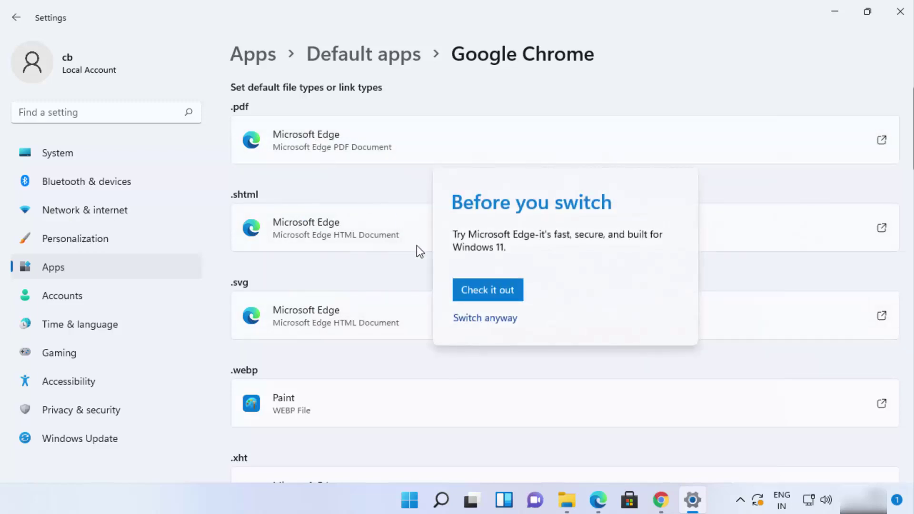
left_click(475, 319)
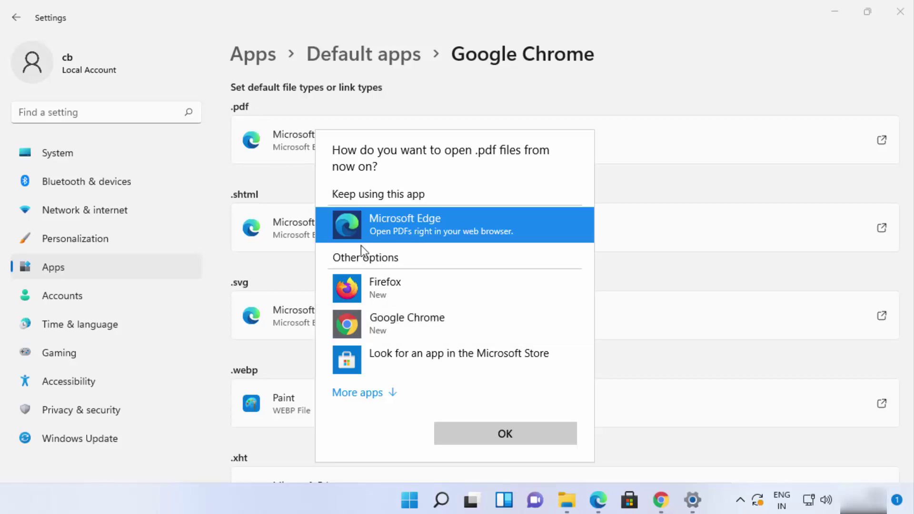
left_click(385, 327)
left_click(503, 430)
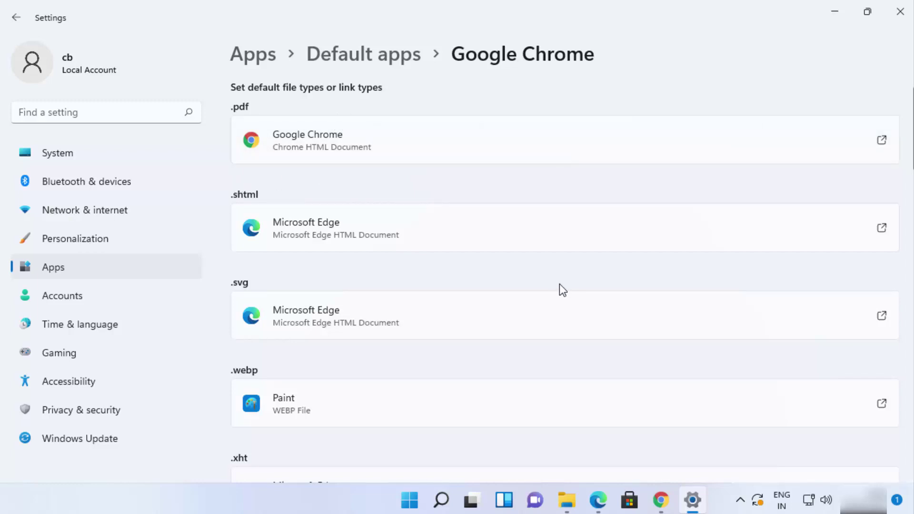
- Assign .shtml files to Google Chrome and .svg files to Firefox
left_click(317, 228)
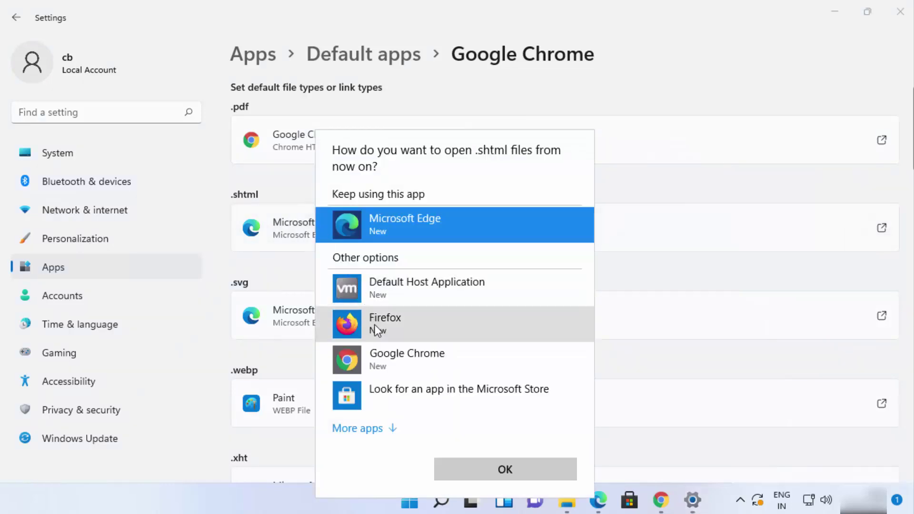
left_click(376, 354)
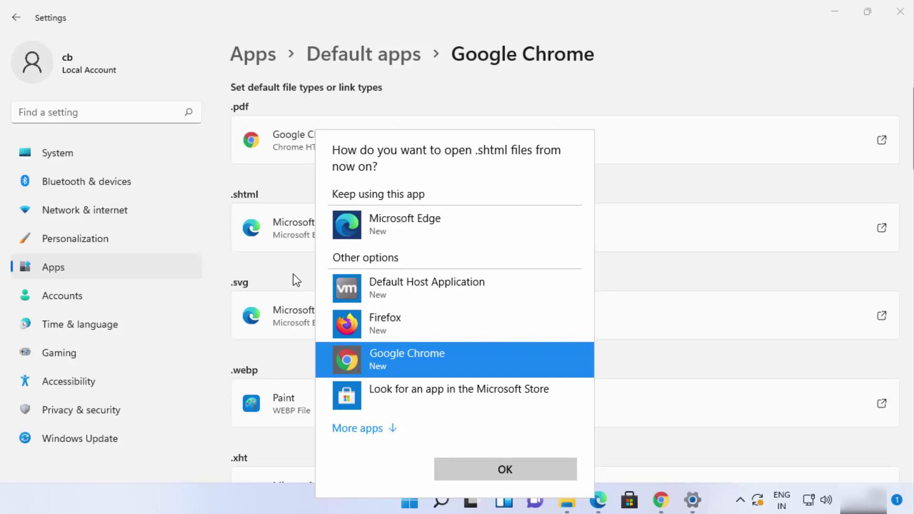
left_click(493, 470)
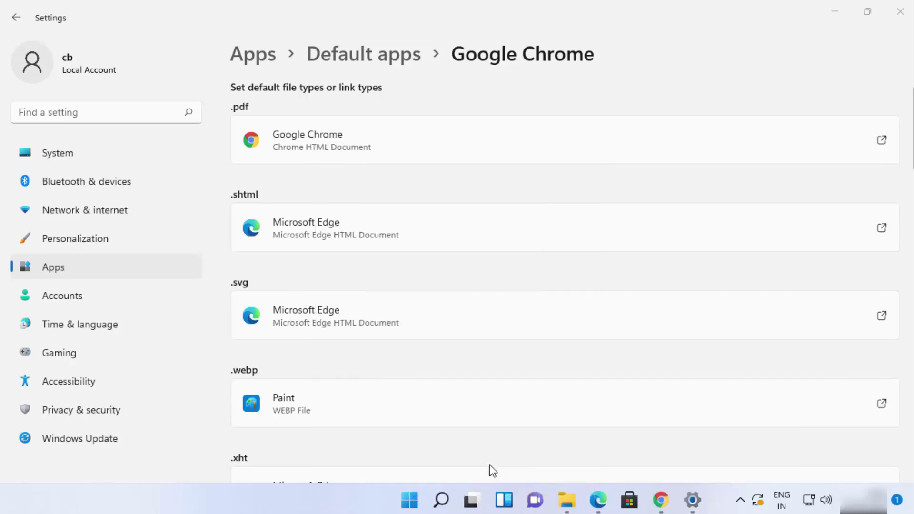
left_click(333, 314)
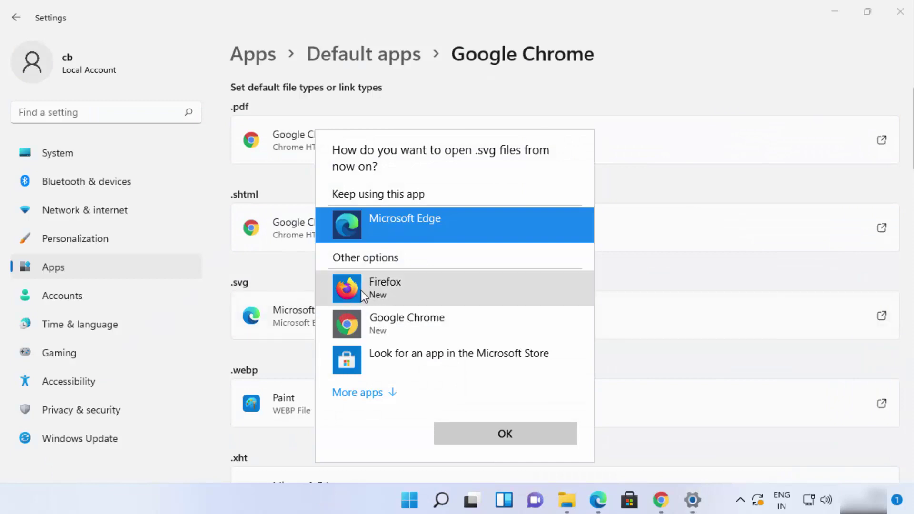
left_click(389, 288)
left_click(490, 431)
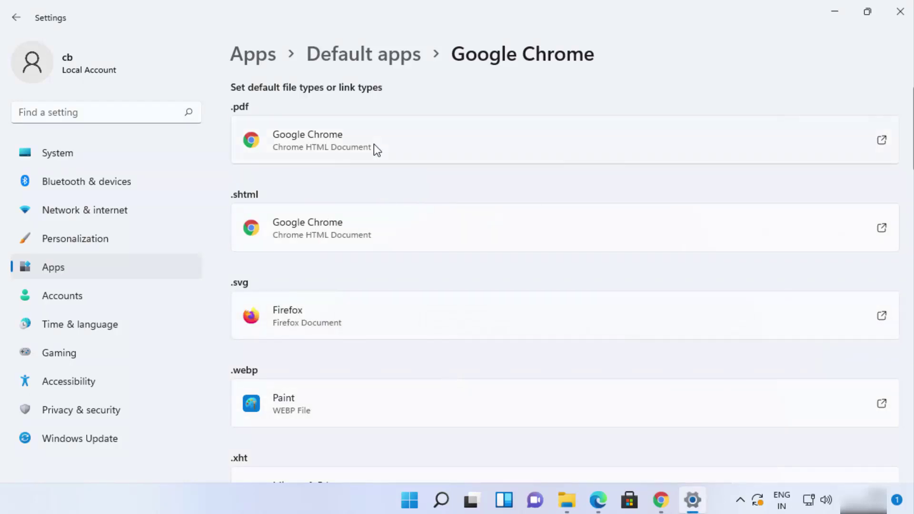
- Bring Chrome forward, then bring back the Settings window and close it
scroll(337, 170, "down", 6)
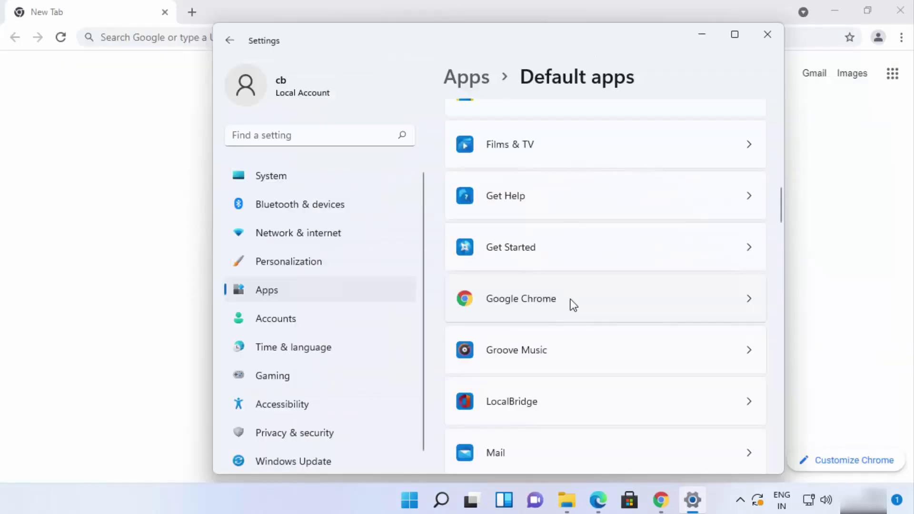
left_click(138, 105)
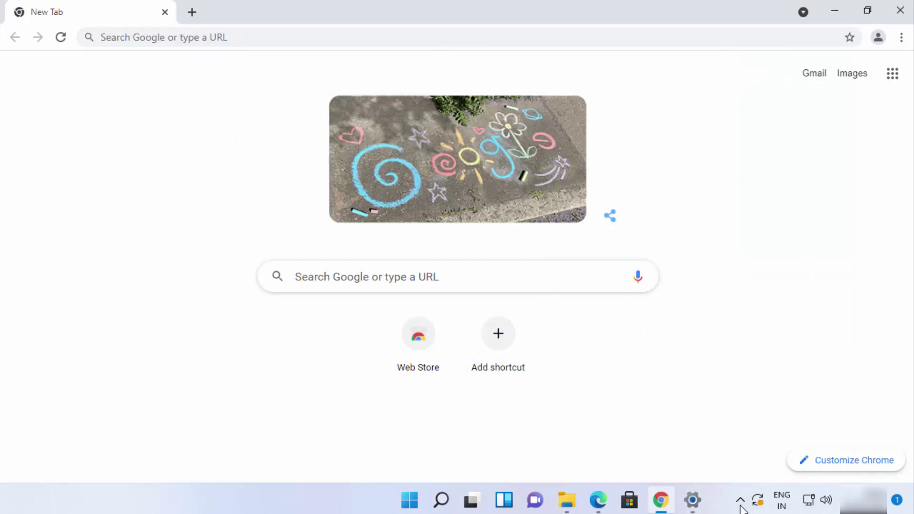
left_click(693, 501)
left_click(767, 33)
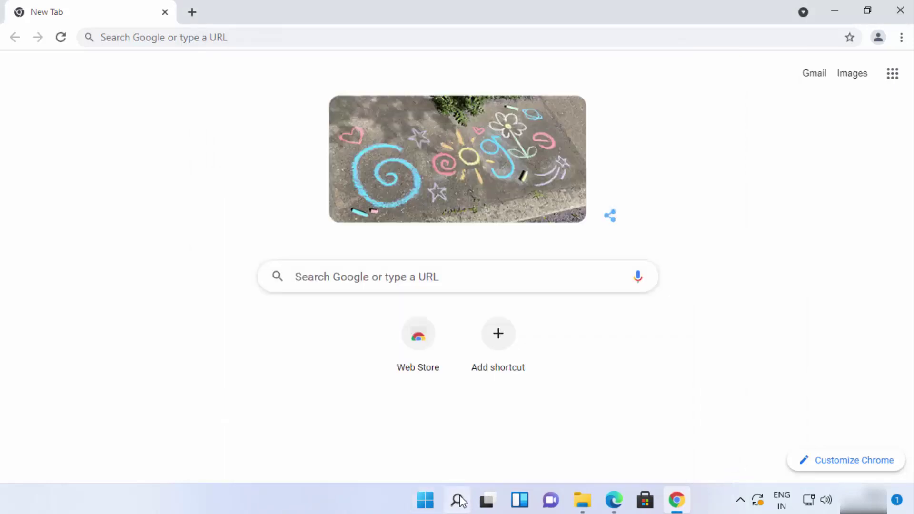
left_click(458, 500)
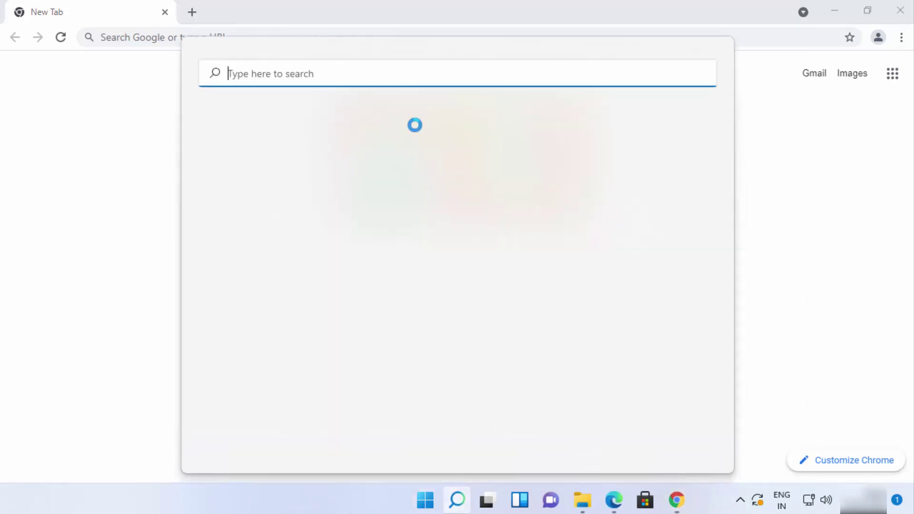
type("settings")
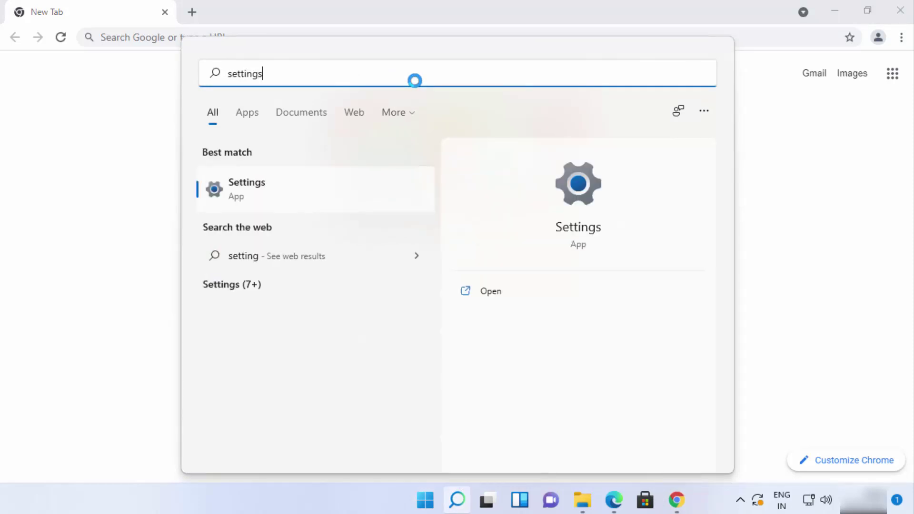
left_click(323, 191)
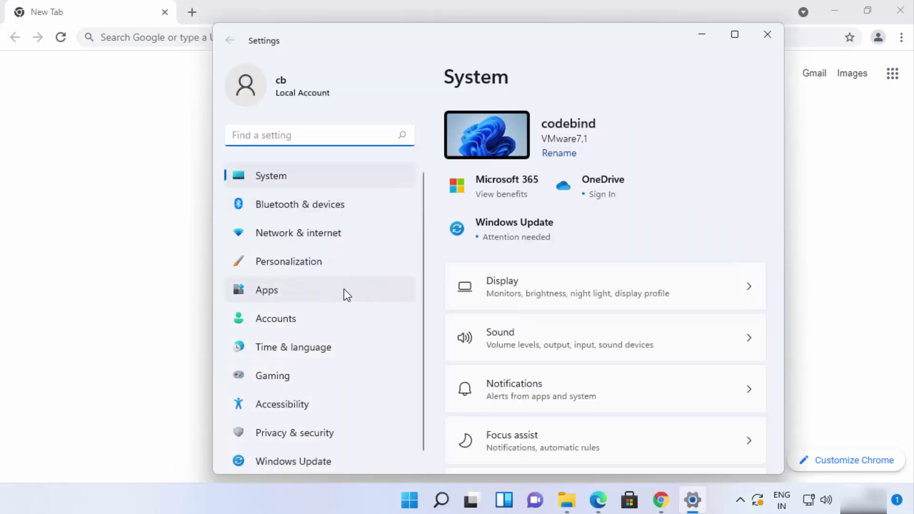
left_click(298, 289)
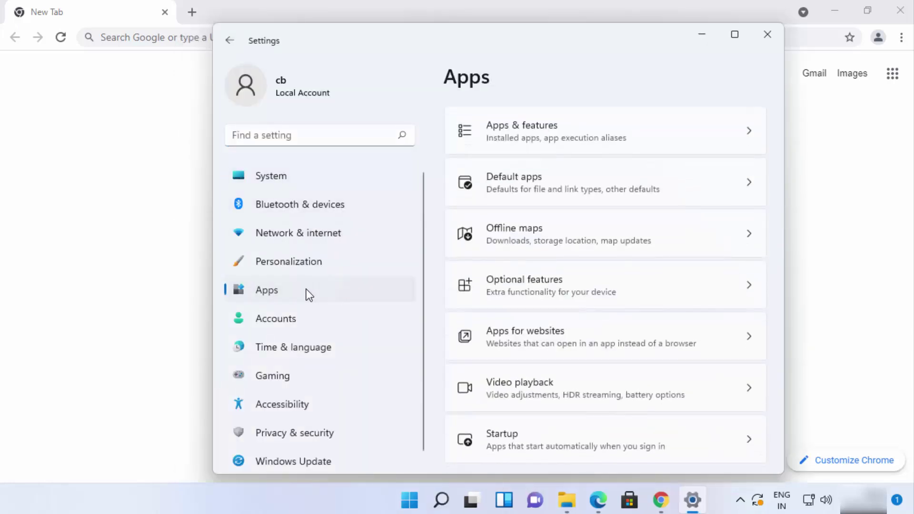
left_click(552, 195)
scroll(571, 240, "down", 2)
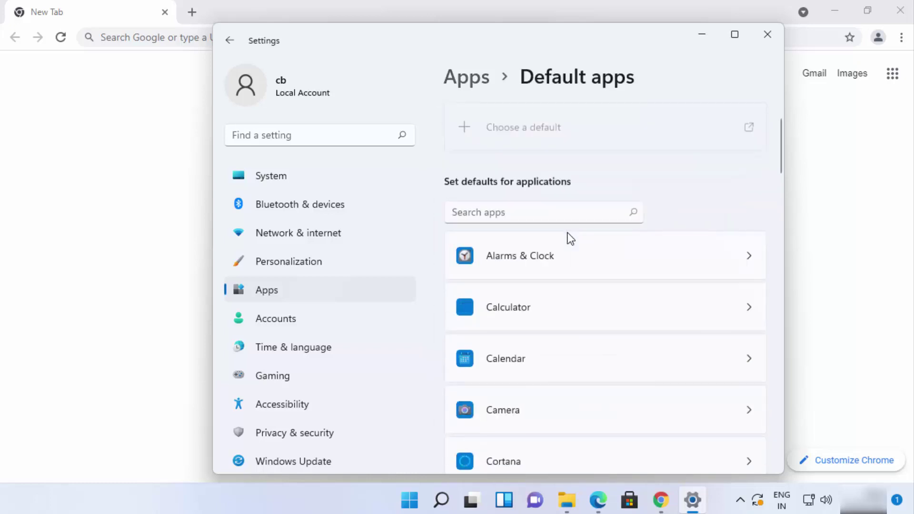
left_click(569, 220)
scroll(588, 244, "down", 10)
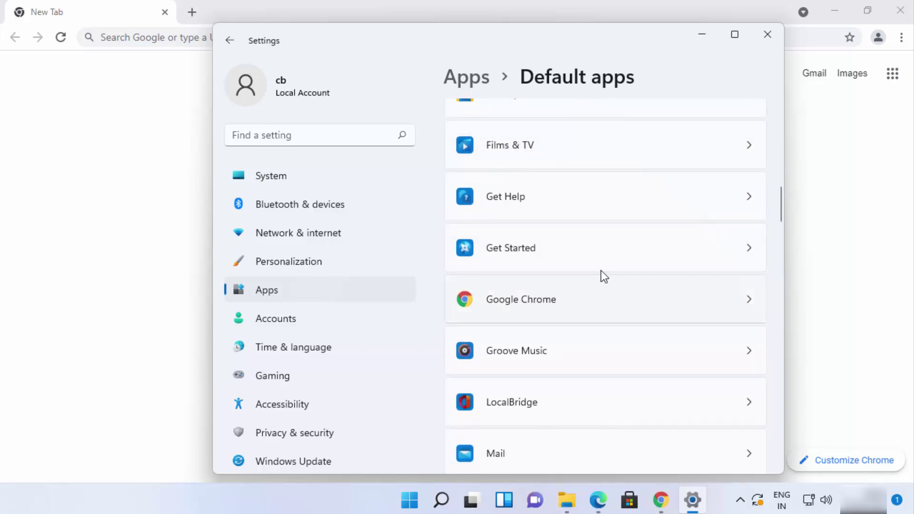
left_click(768, 35)
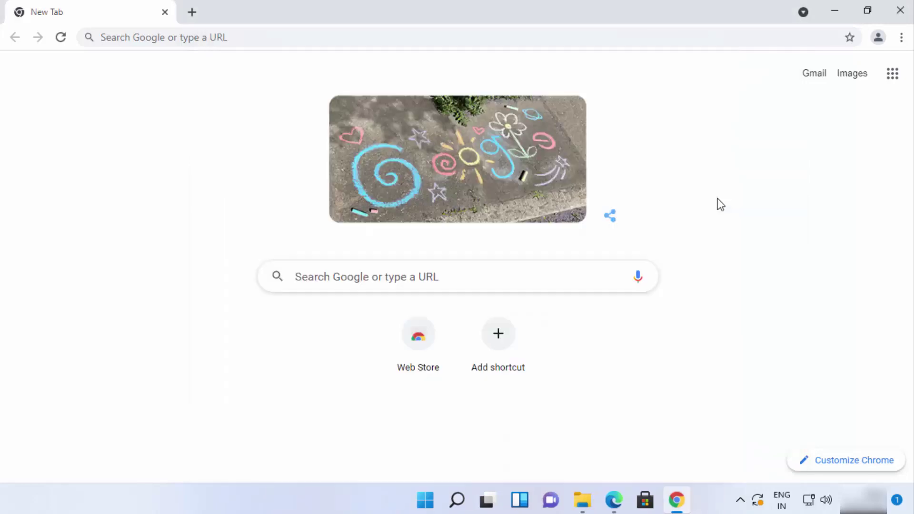